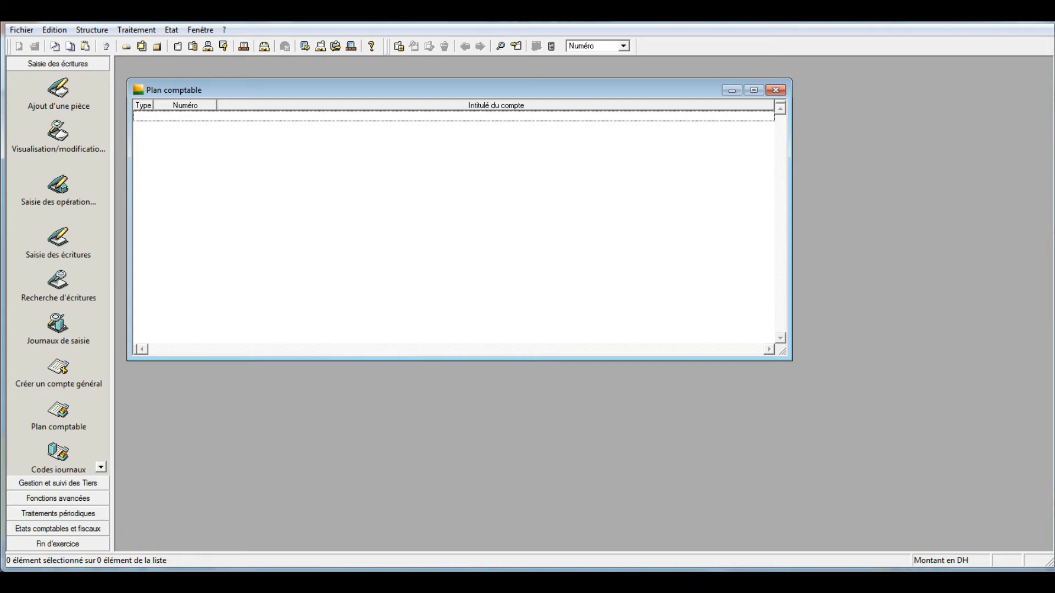
- Start adding a new general account to the chart of accounts and check the PowerPoint slide listing the Moroccan accounts
left_click_drag(440, 90, 422, 73)
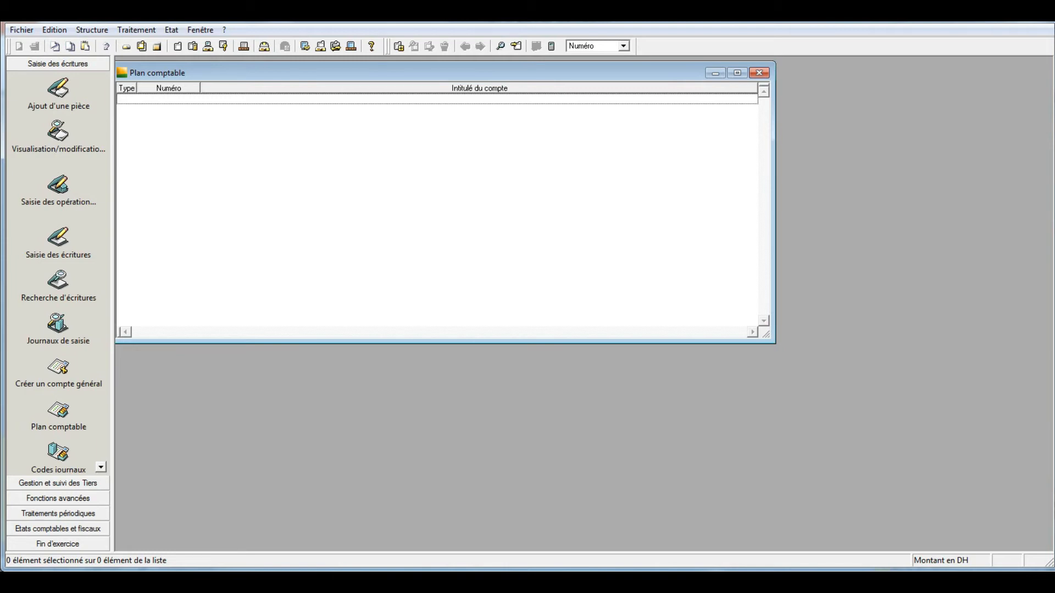
right_click(316, 172)
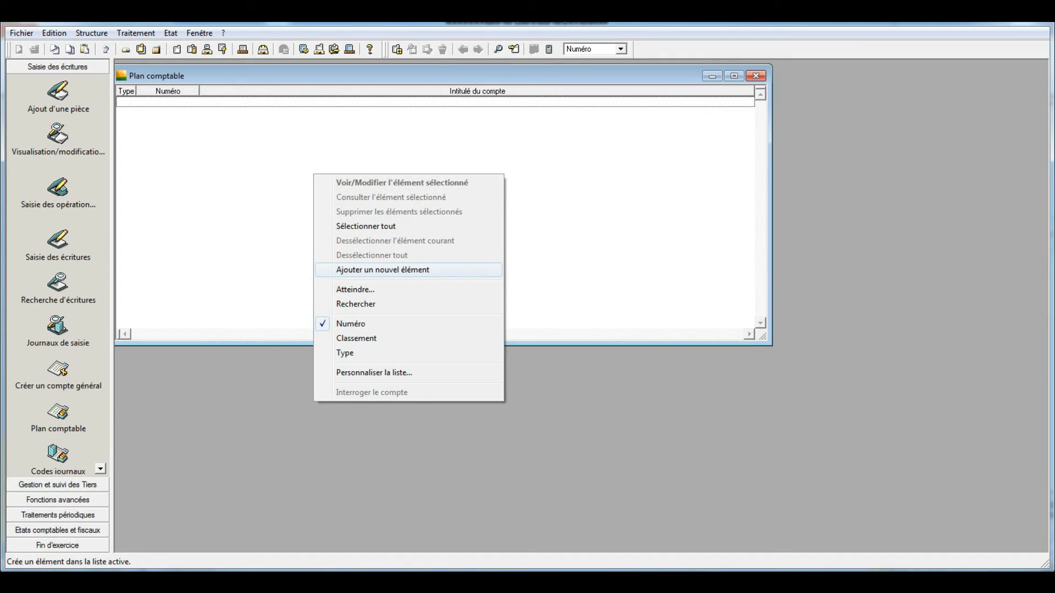
left_click(383, 270)
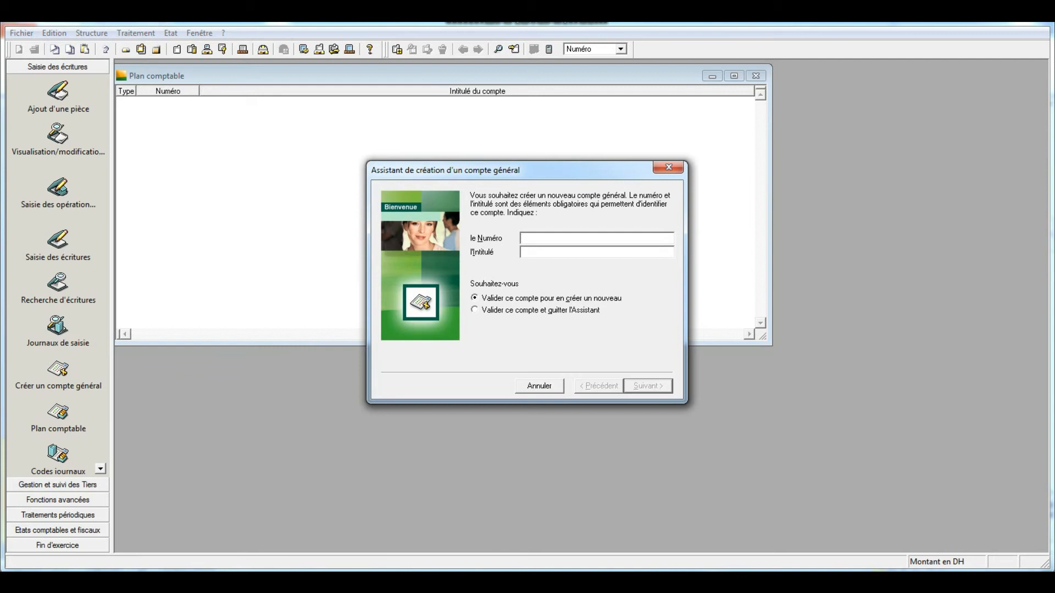
key("alt+Tab")
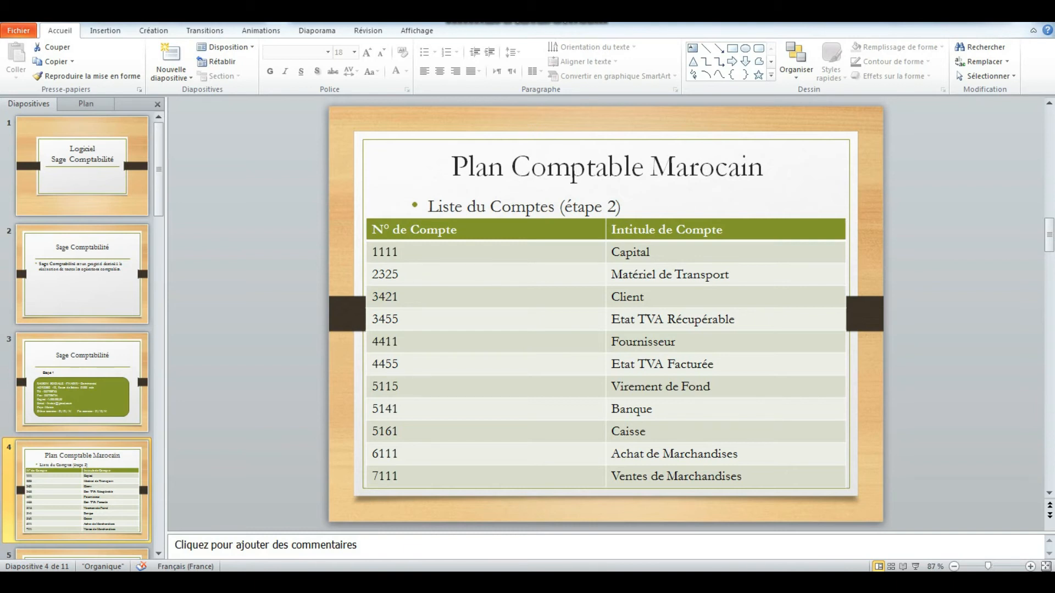
key("alt+Tab")
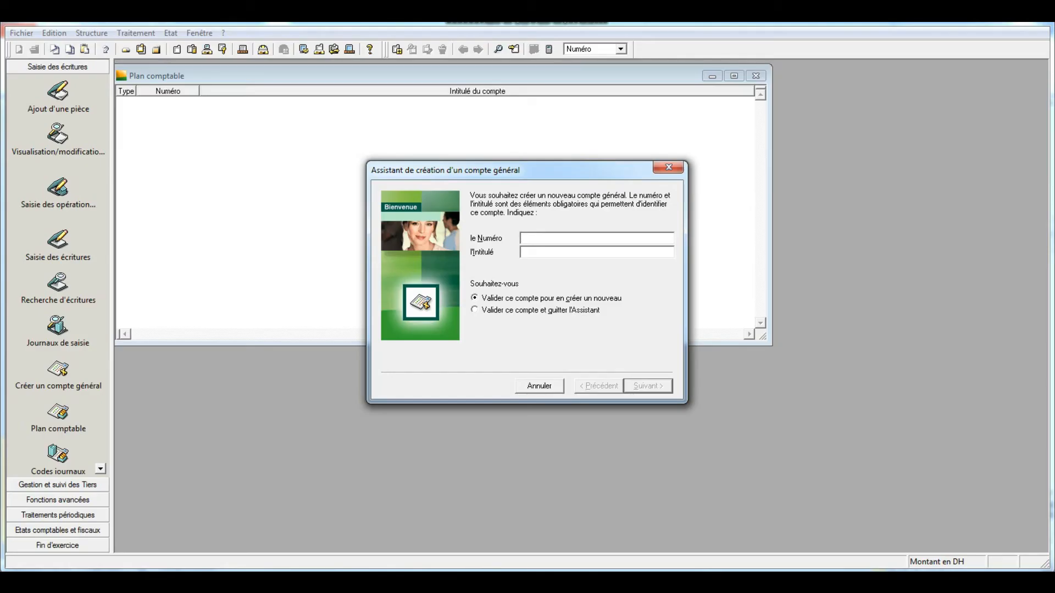
- Create general account 1111 with the title "Capital"
type("11")
type("11")
type("C")
type("apital")
key("Return")
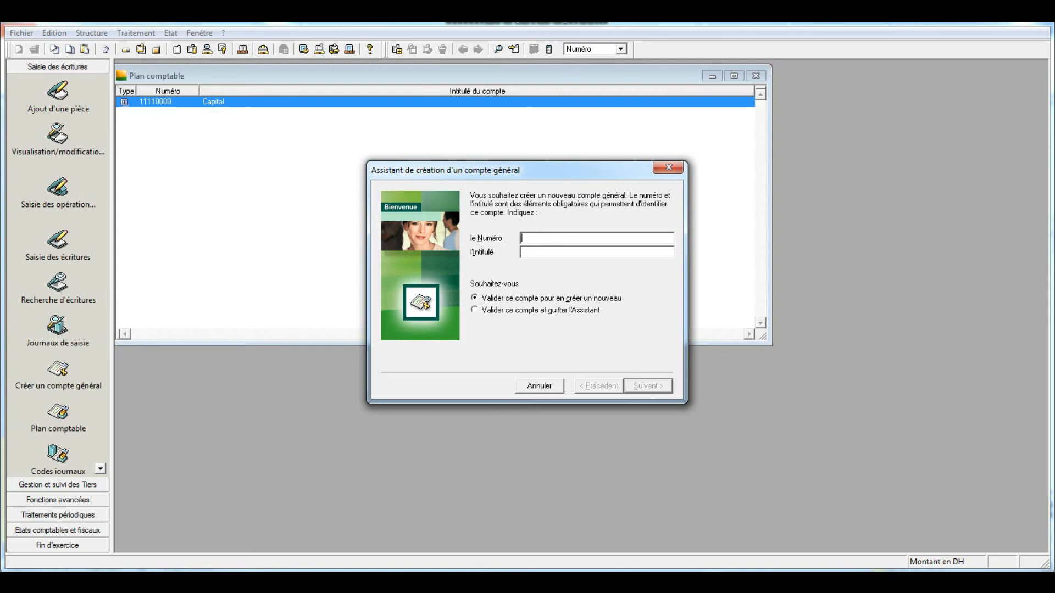
- Create general account 2325 with the title "Materiel de Tranport"
type("2325")
type("Ma")
type("teriel de")
type(" Tran")
type("port")
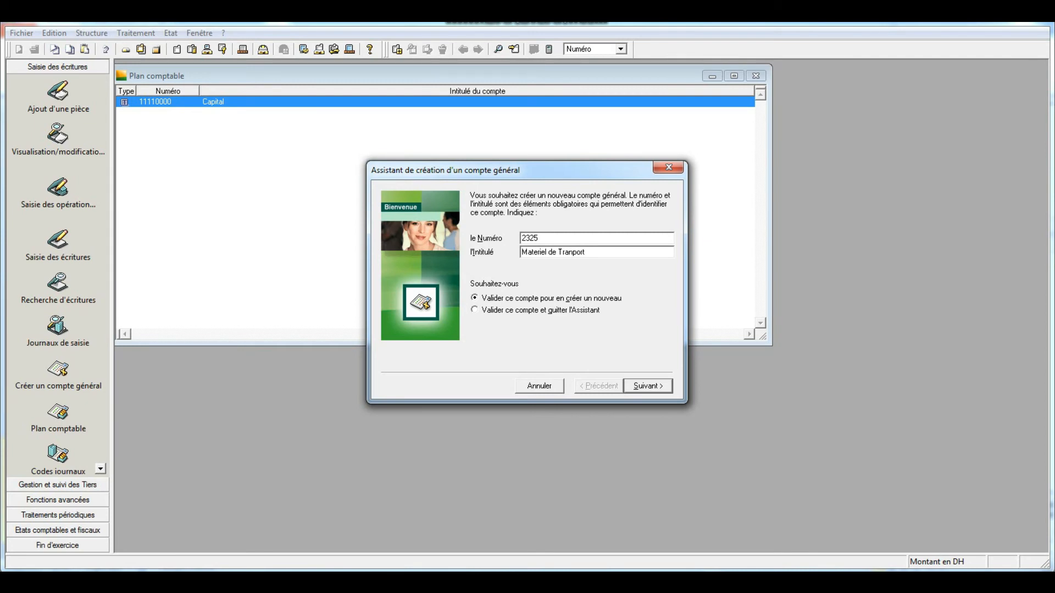
key("Return")
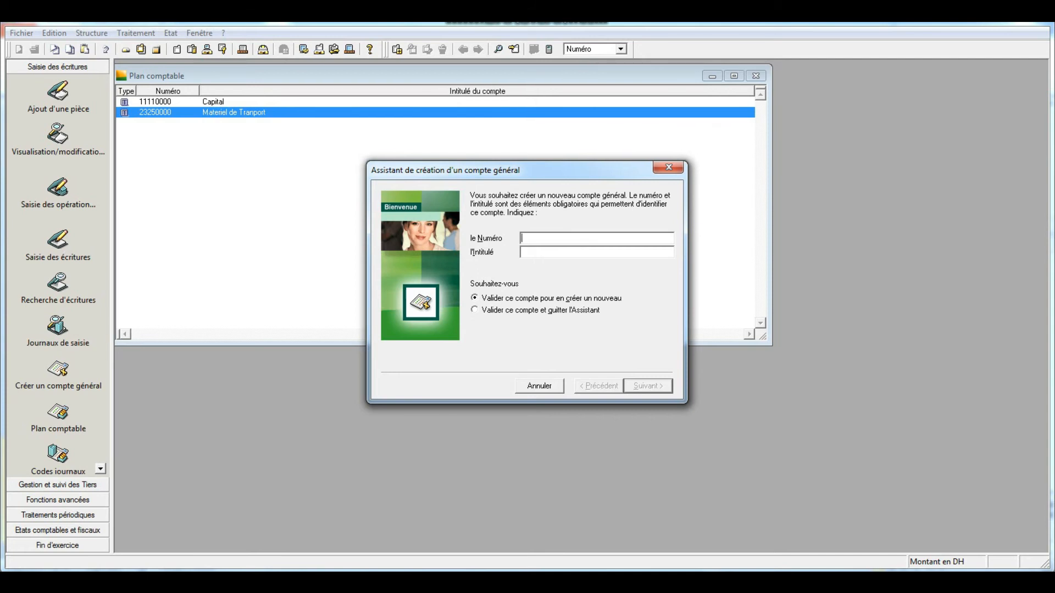
- Create general account 3421 with the title "Client"
type("3455")
key("BackSpace")
key("BackSpace")
type("21Client")
key("Return")
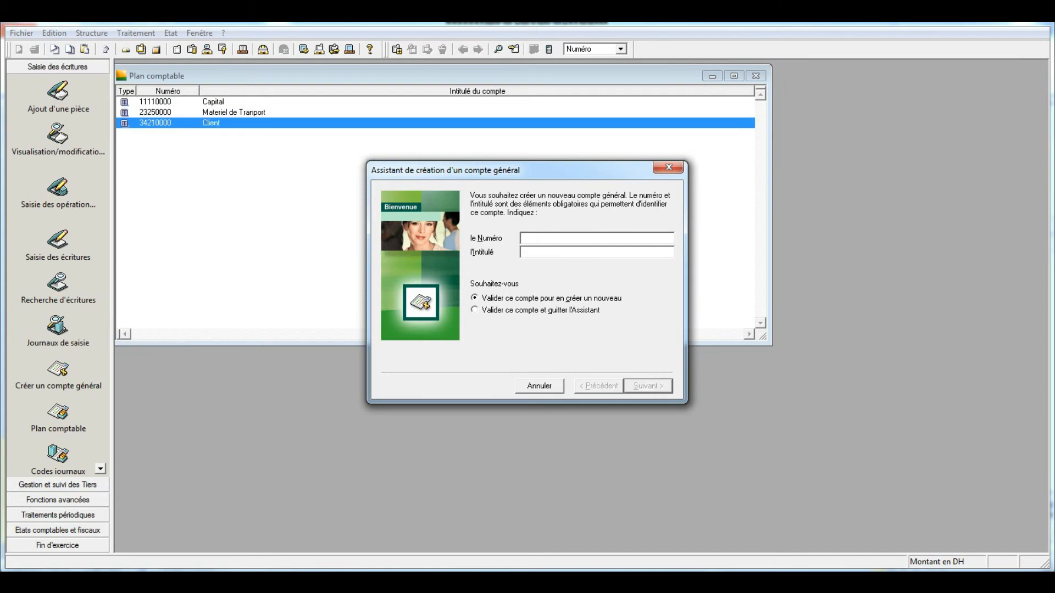
- Create general account 3455 with the title "Etata tva recuperable"
type("3455")
type("Etata")
type(" tv")
type("a rec")
type("uperab")
type("le")
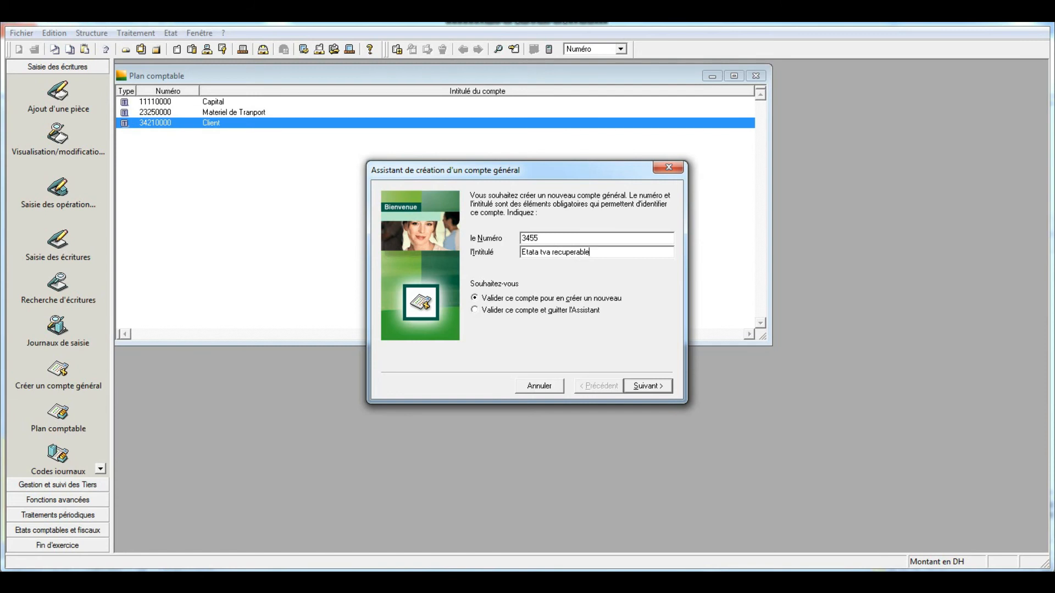
key("Return")
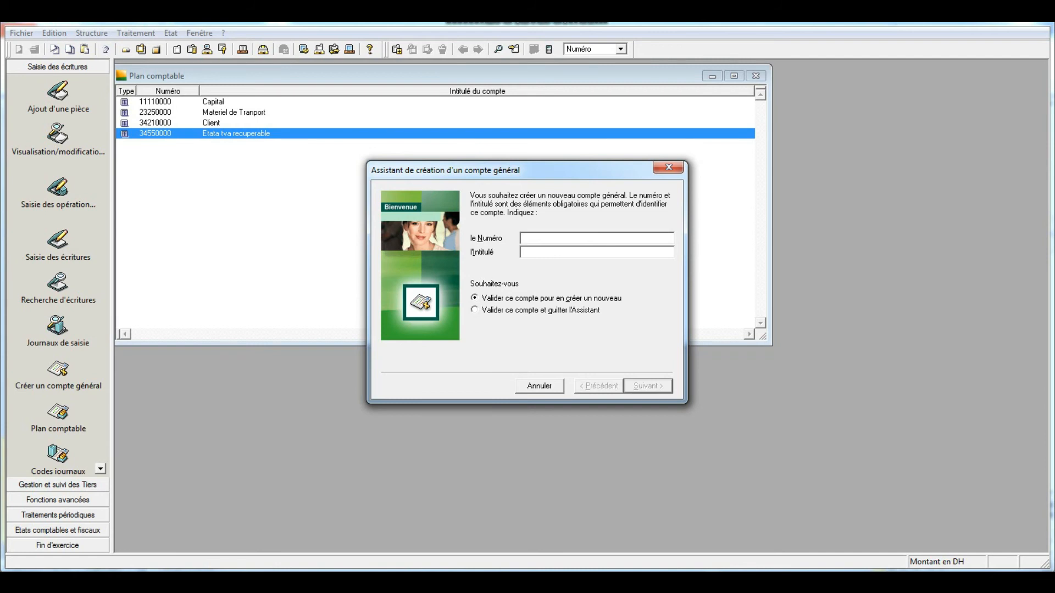
- Create general account 4411 with the title "Fournisseur"
type("44")
type("11")
type("Four")
type("nisseur")
key("Return")
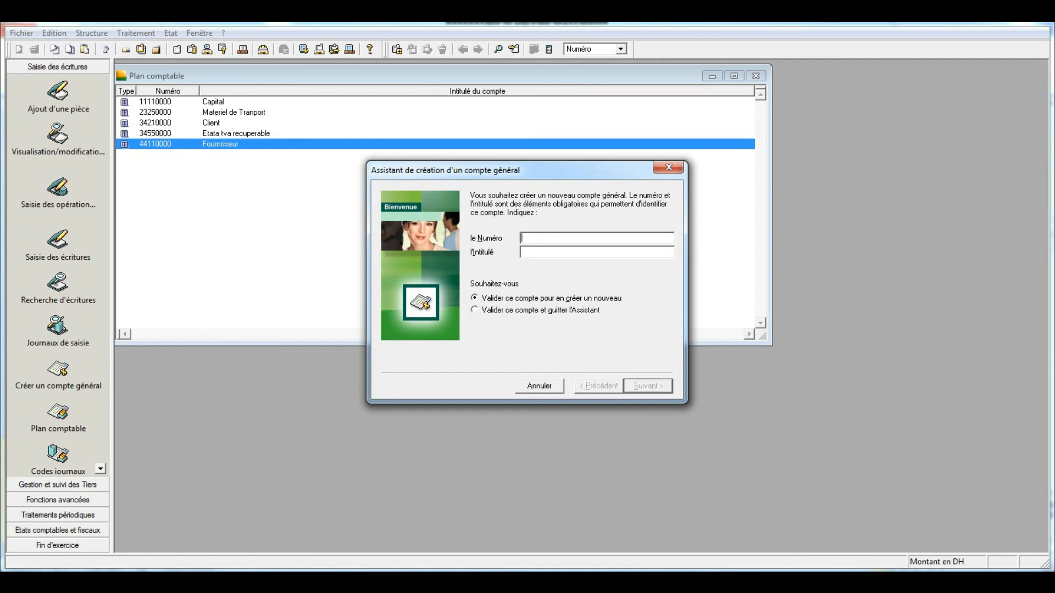
- Create general account 4455 with the title "Etat TVA Facturée"
type("4455")
type("Etata")
key("BackSpace")
type("TV")
type("Facturée")
key("Return")
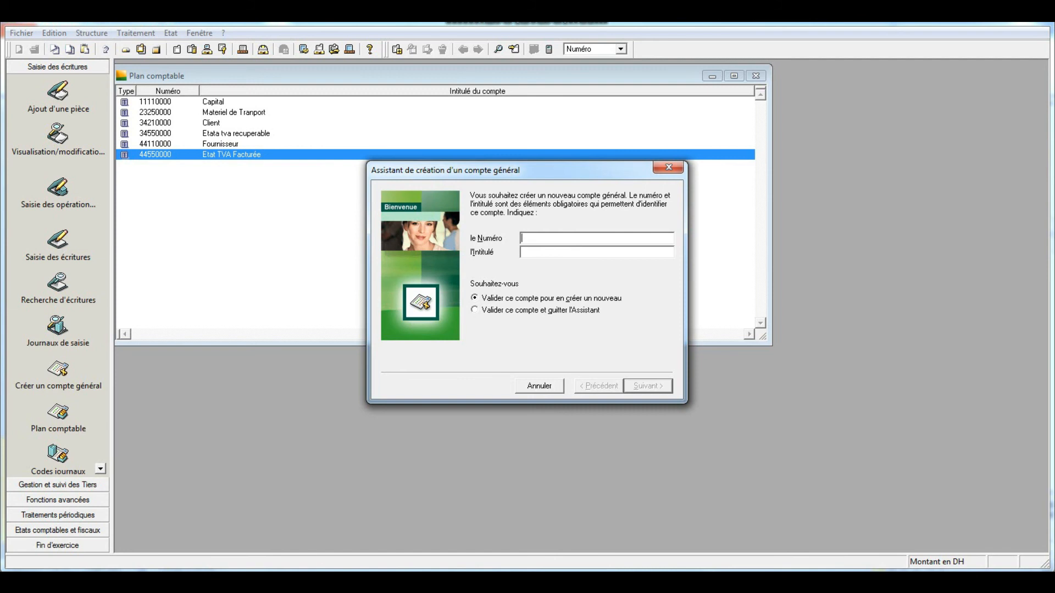
- Create general account 5115 with the title "Virement de fond"
type("51")
type("15")
type("Virement ")
type("de fo")
type("nd")
key("Return")
- Create general account 5141 with the title "Banque"
type("5141")
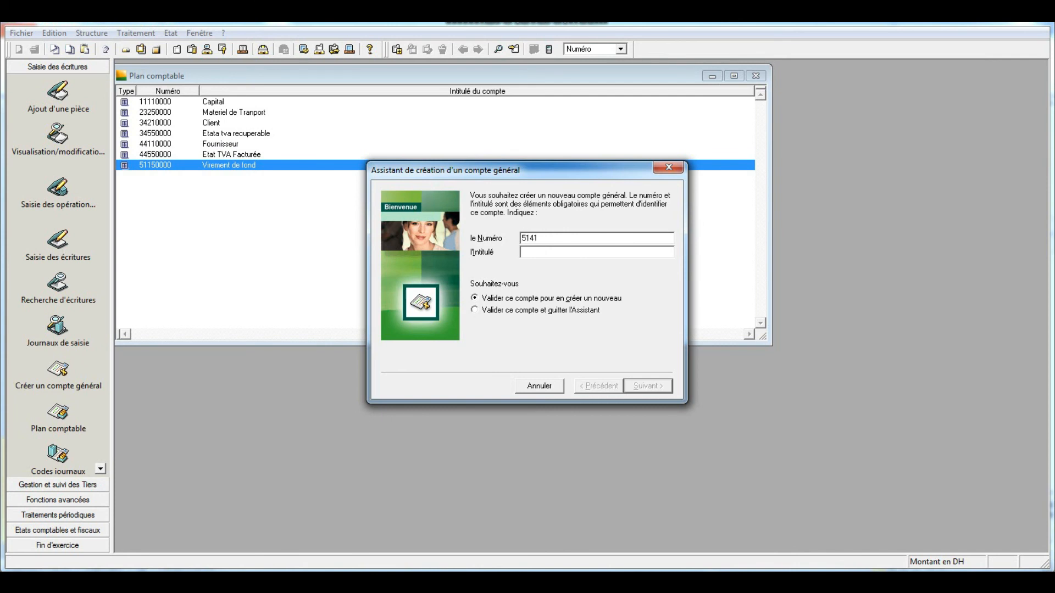
key("Tab")
type("Banque")
key("Return")
- Create general account 5161 with the title "Caisse"
type("5161")
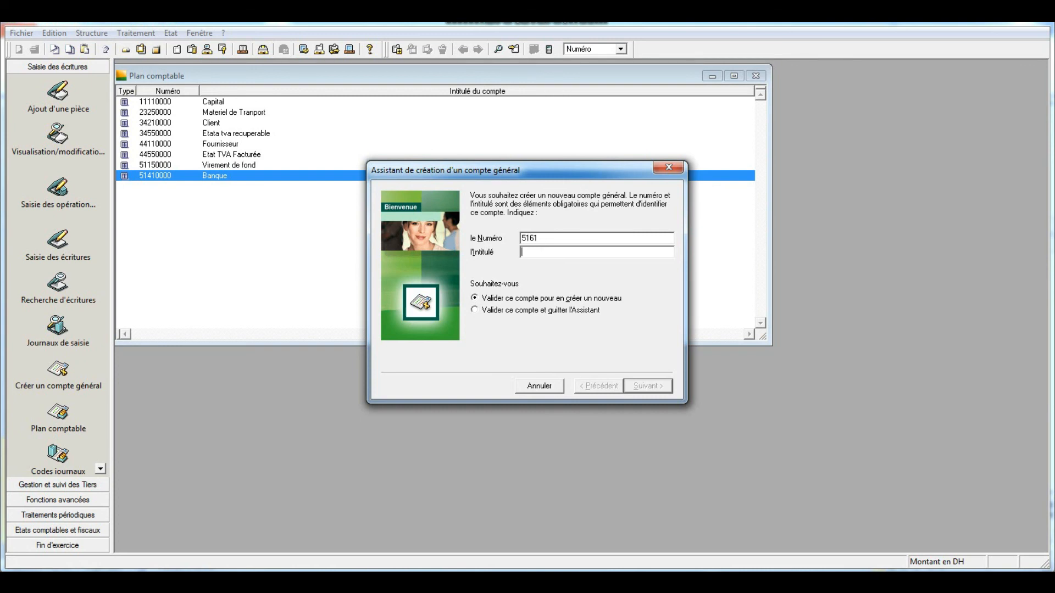
key("Tab")
type("Caisse")
key("Return")
- Create general account 6111 with the title "Achat de marchandises"
type("6111")
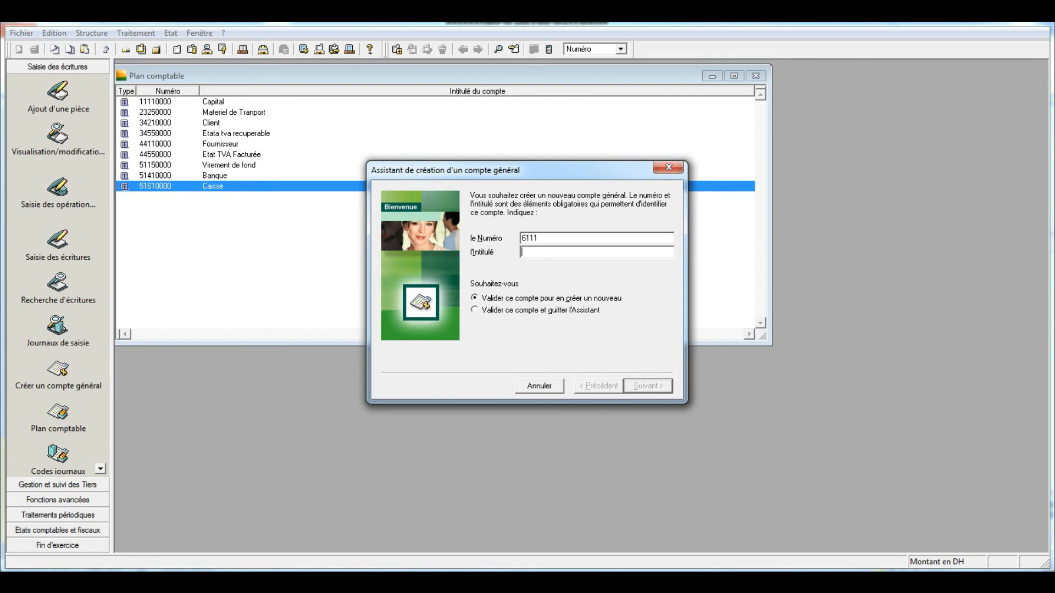
key("Tab")
type("Achat de marchandises")
key("Return")
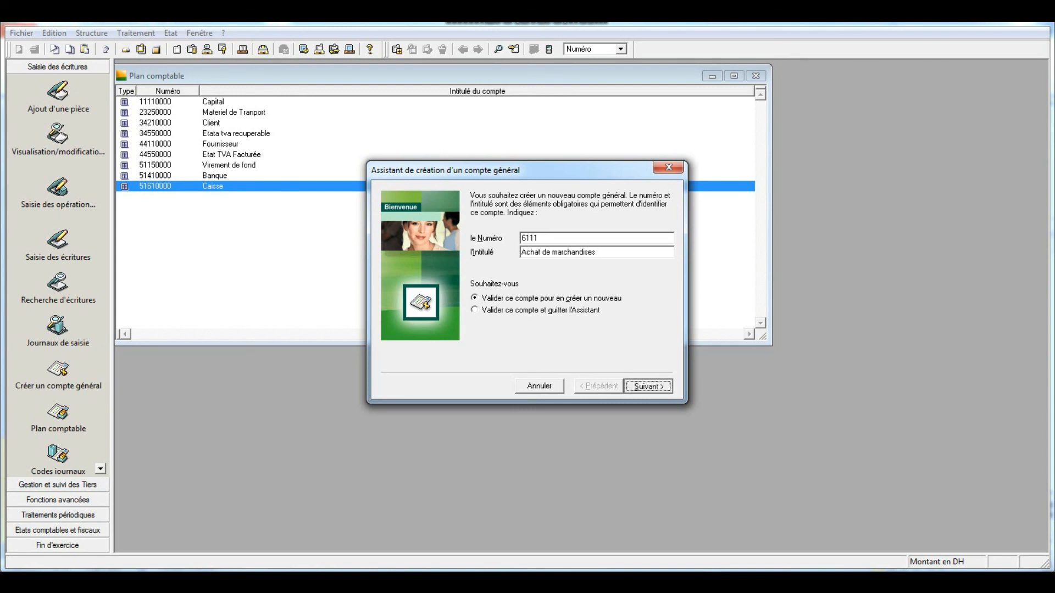
- Create general account 7111 with the title "ventes de marchandises" and leave the account creation assistant
type("7111")
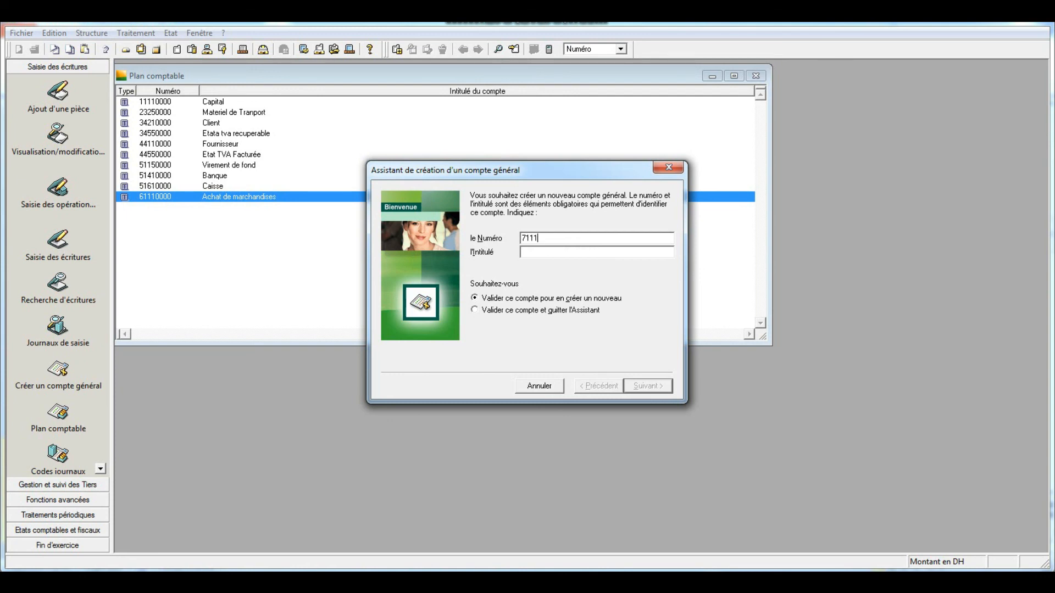
key("Tab")
type("ventes de marchandises")
key("Return")
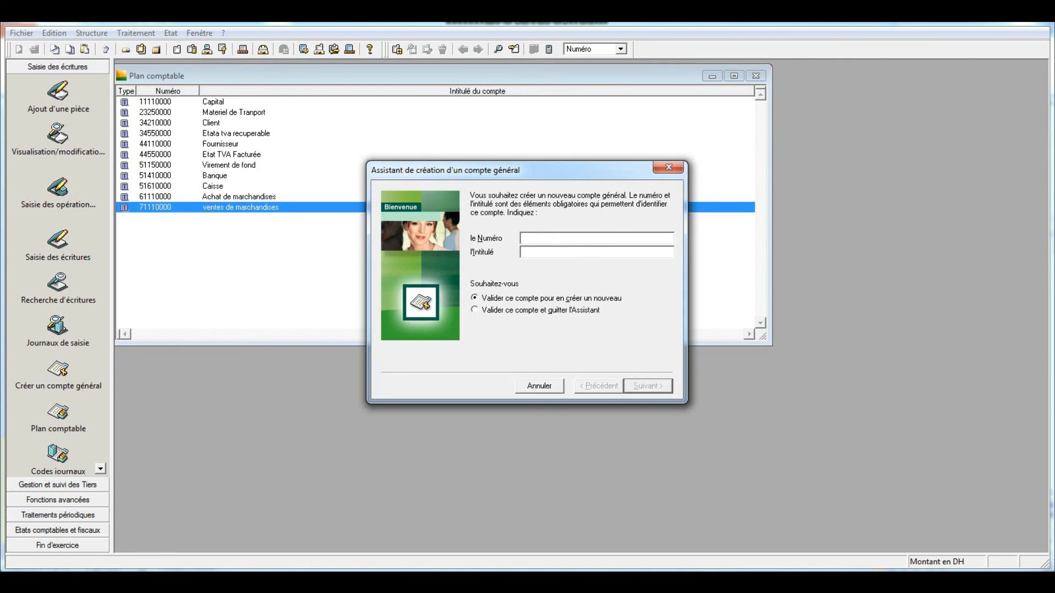
key("Escape")
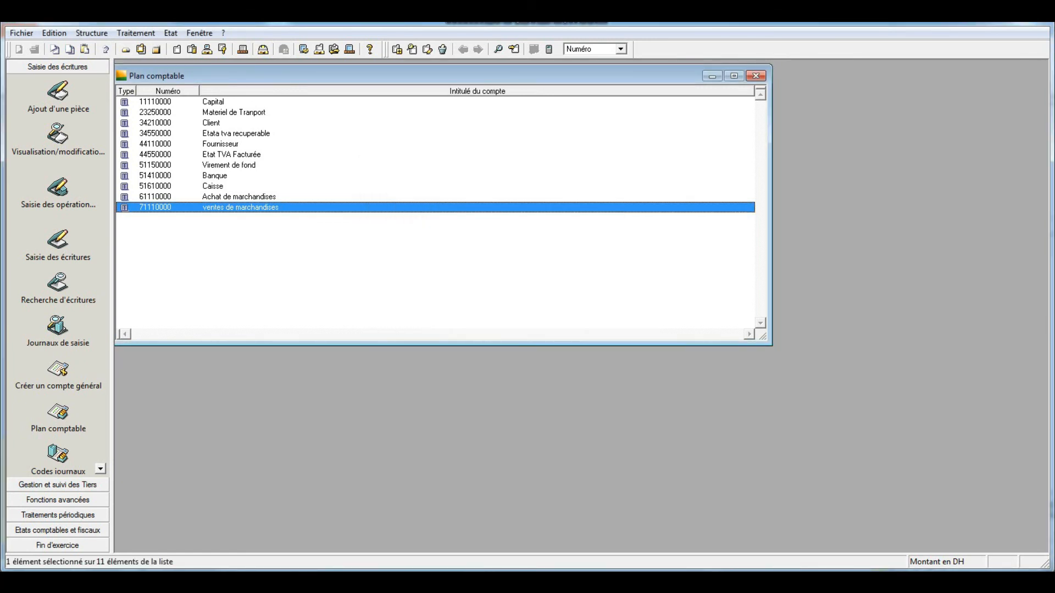
left_click(934, 582)
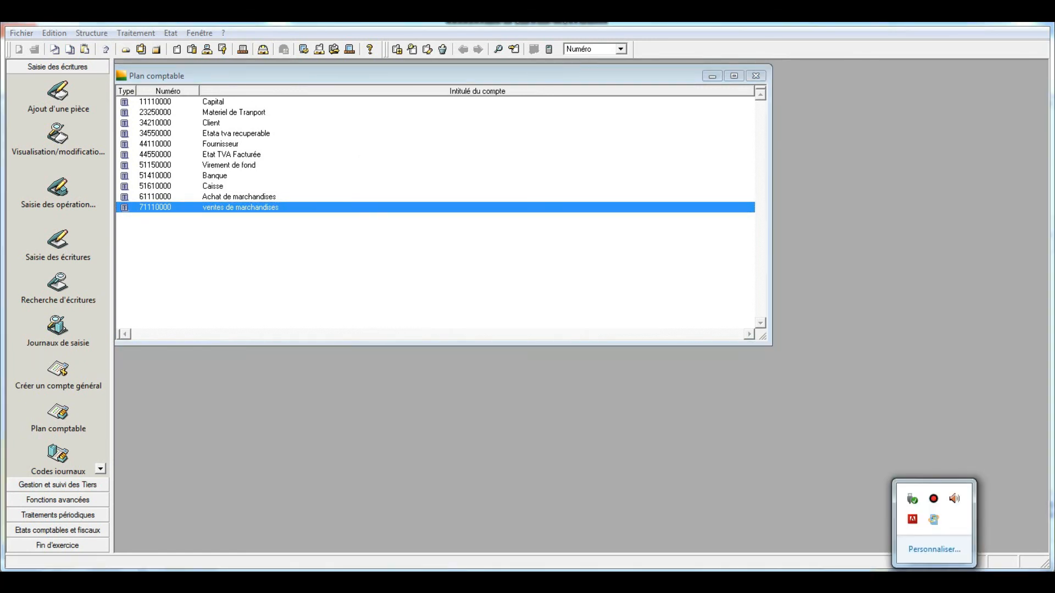
key("Escape")
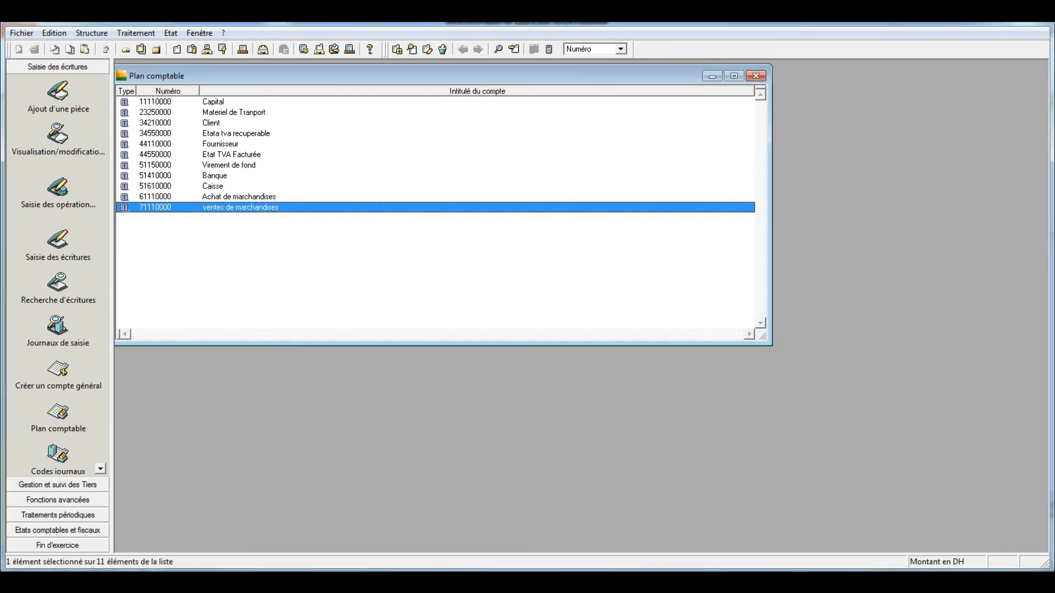
- Close and reopen the Plan comptable list, and launch the assistant for creating a new general account
left_click(756, 76)
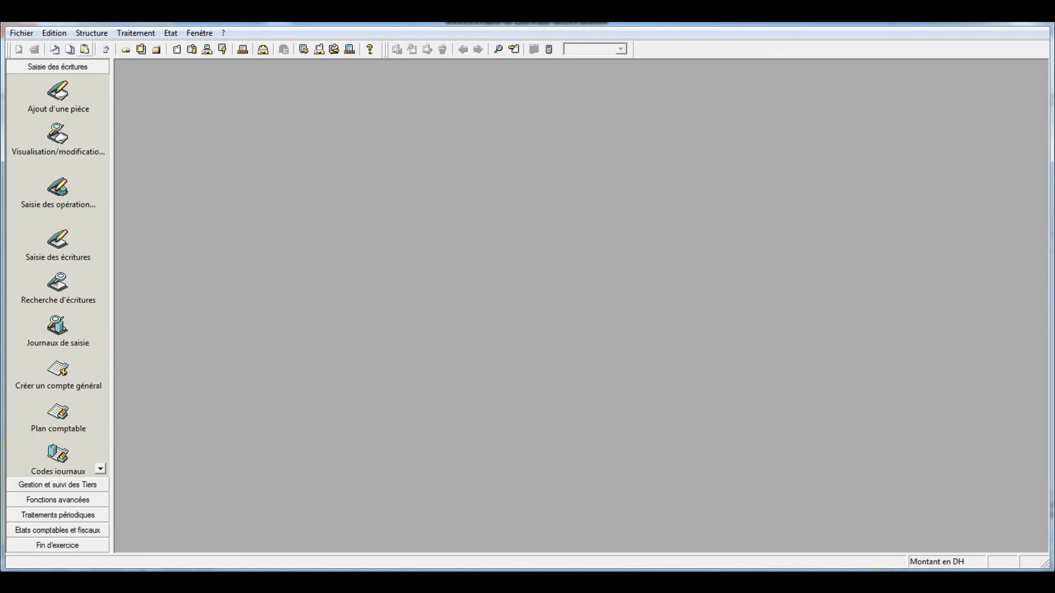
left_click(91, 33)
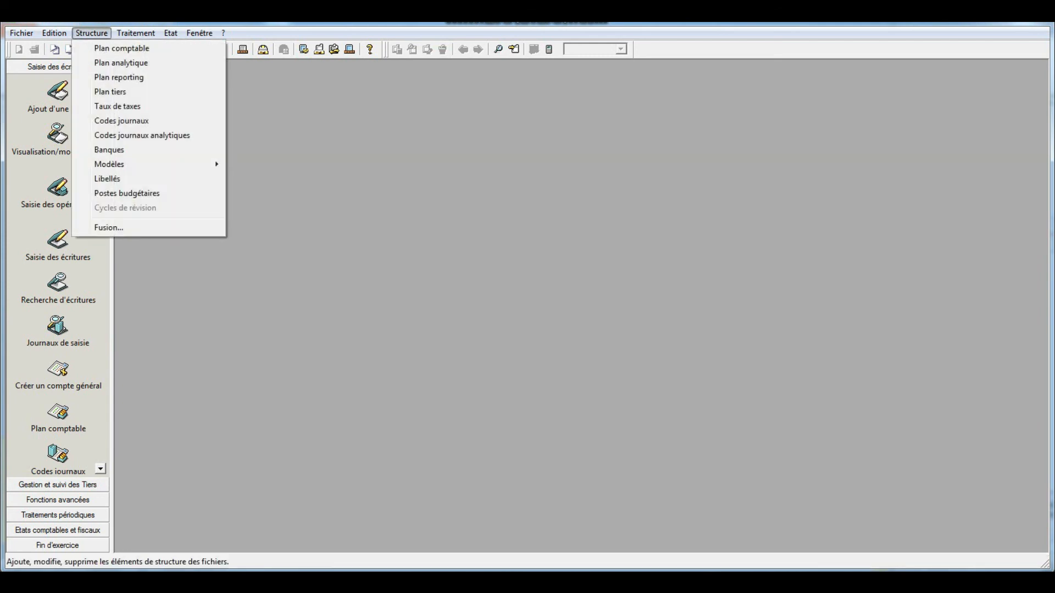
key("Return")
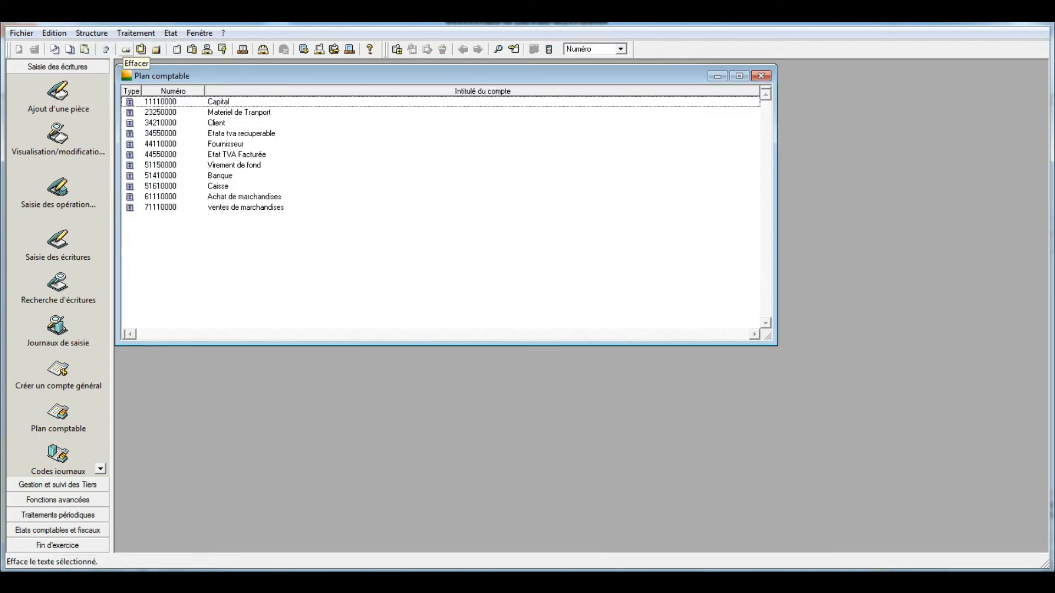
right_click(407, 197)
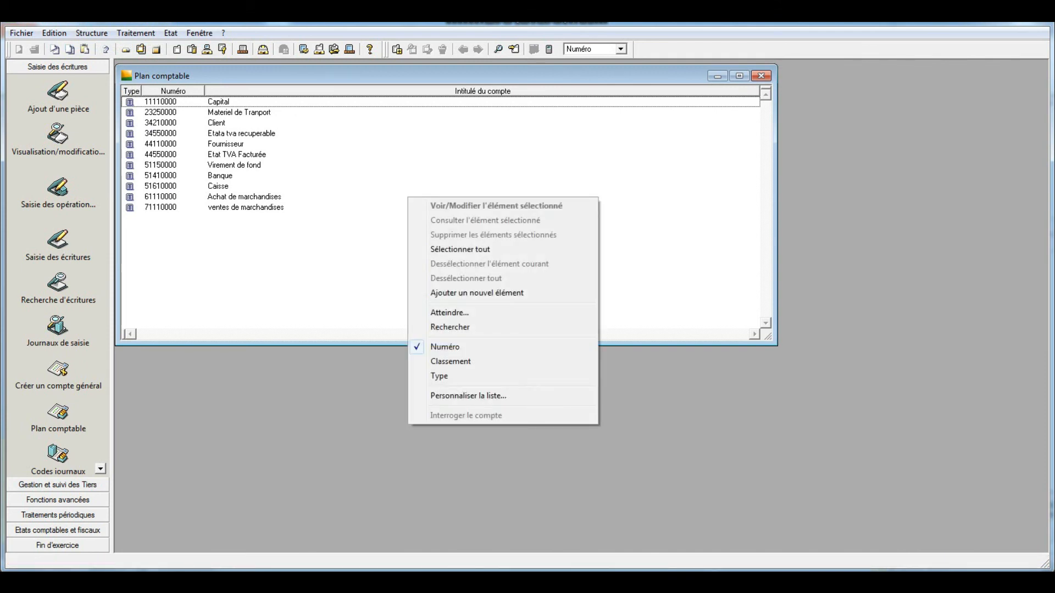
key("Return")
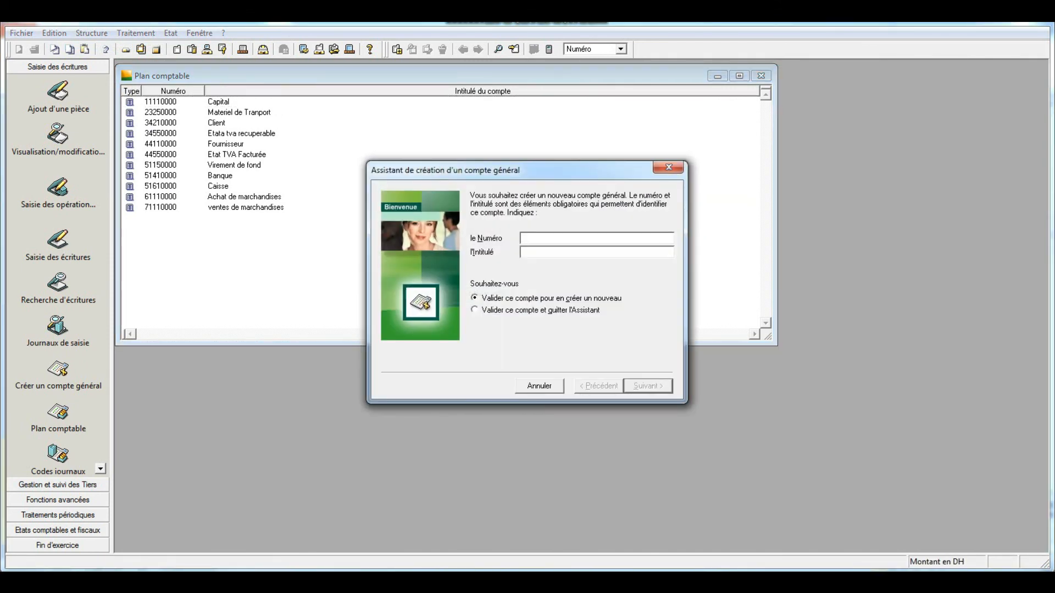